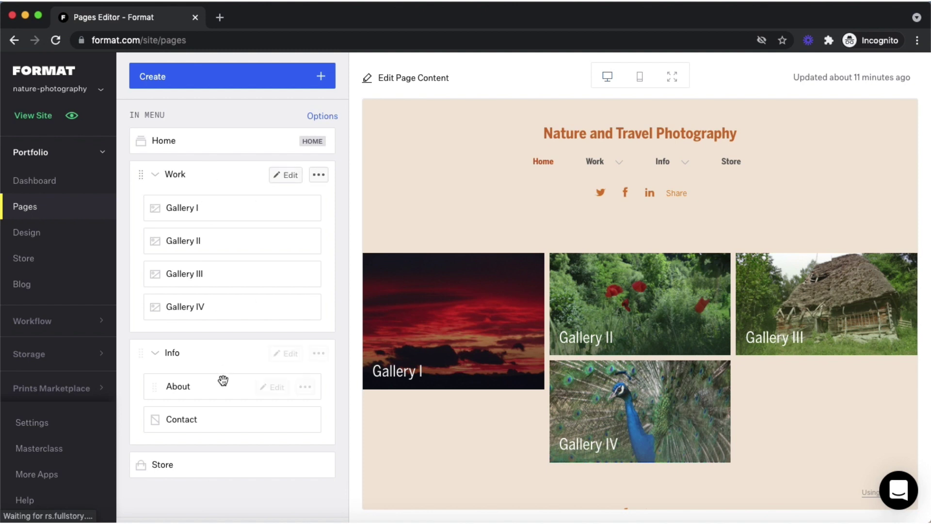
scroll(223, 375, "down", 1)
scroll(224, 371, "down", 2)
scroll(223, 348, "down", 2)
scroll(224, 349, "up", 4)
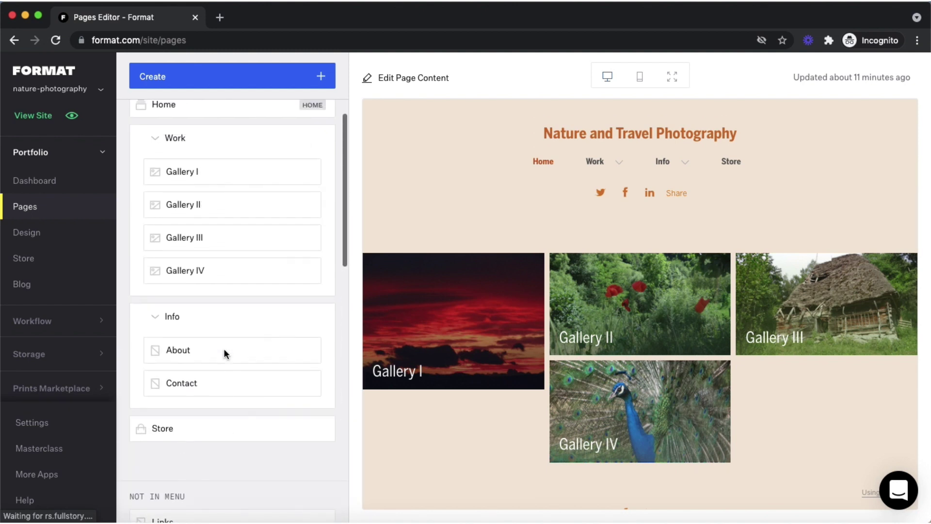
scroll(224, 350, "up", 1)
scroll(224, 350, "down", 3)
scroll(223, 350, "down", 2)
scroll(222, 349, "up", 5)
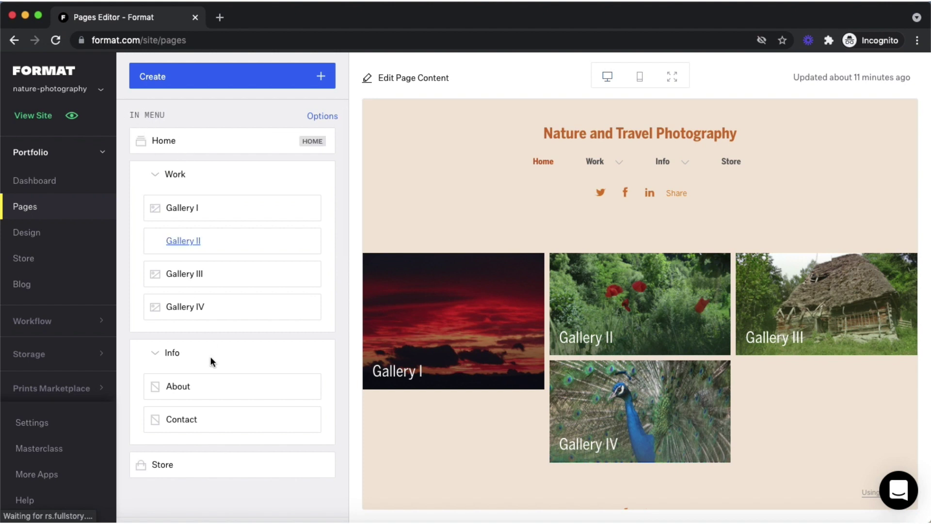
scroll(210, 356, "down", 5)
scroll(211, 356, "down", 1)
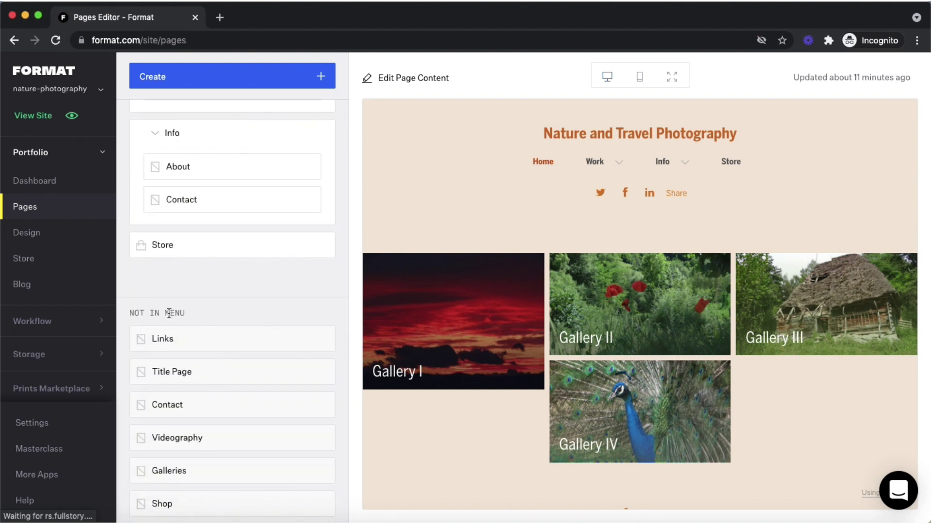
scroll(169, 313, "up", 5)
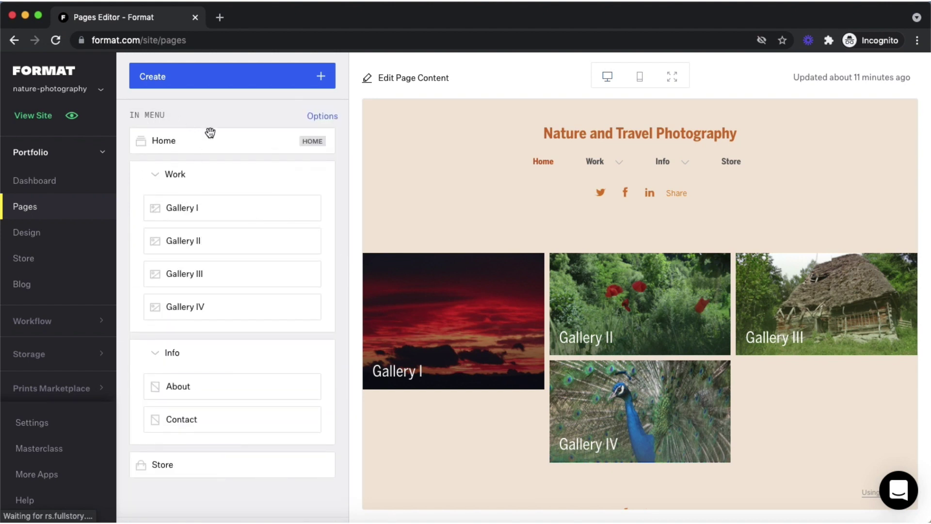
mouse_move(453, 321)
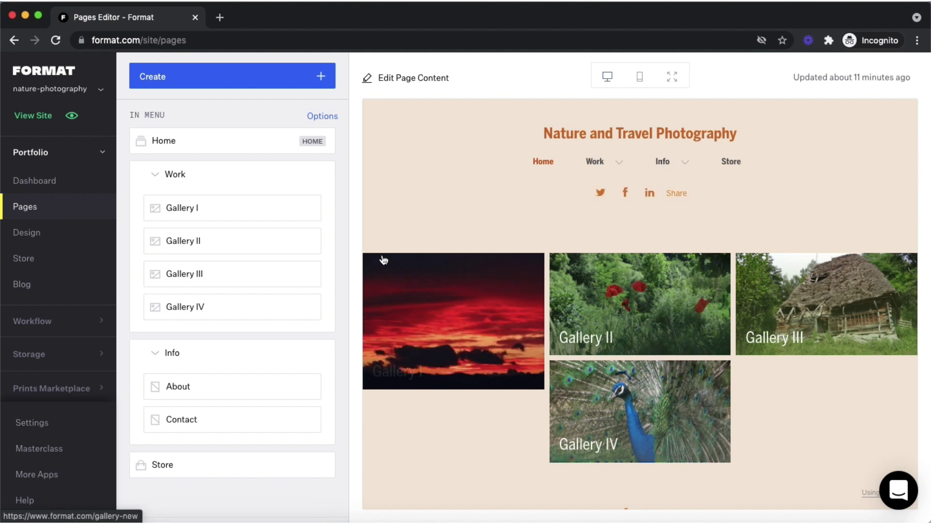
scroll(343, 304, "down", 3)
scroll(344, 305, "down", 3)
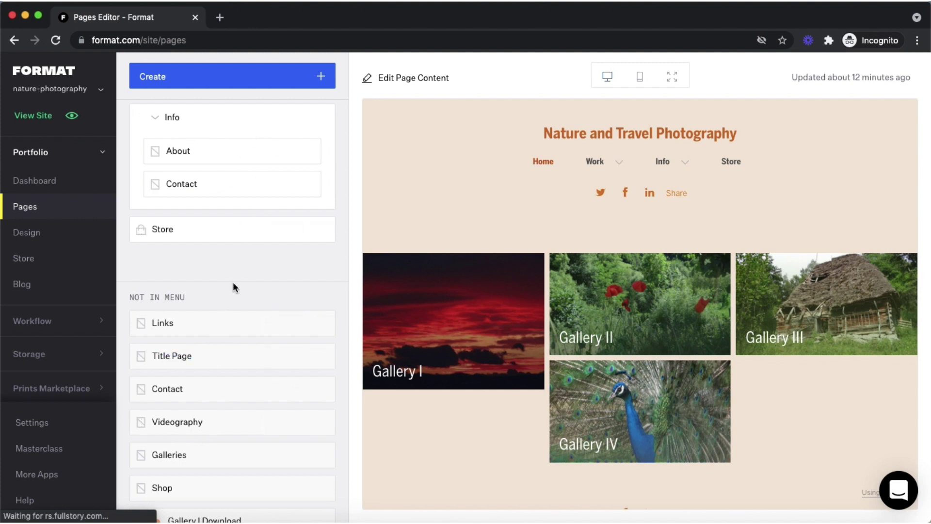
scroll(234, 287, "up", 2)
scroll(285, 312, "up", 1)
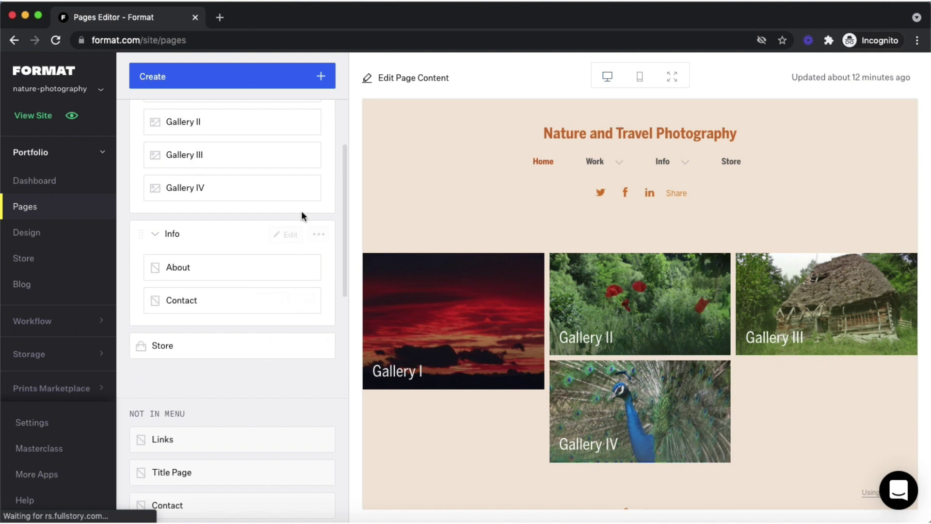
scroll(226, 284, "up", 1)
scroll(227, 284, "up", 2)
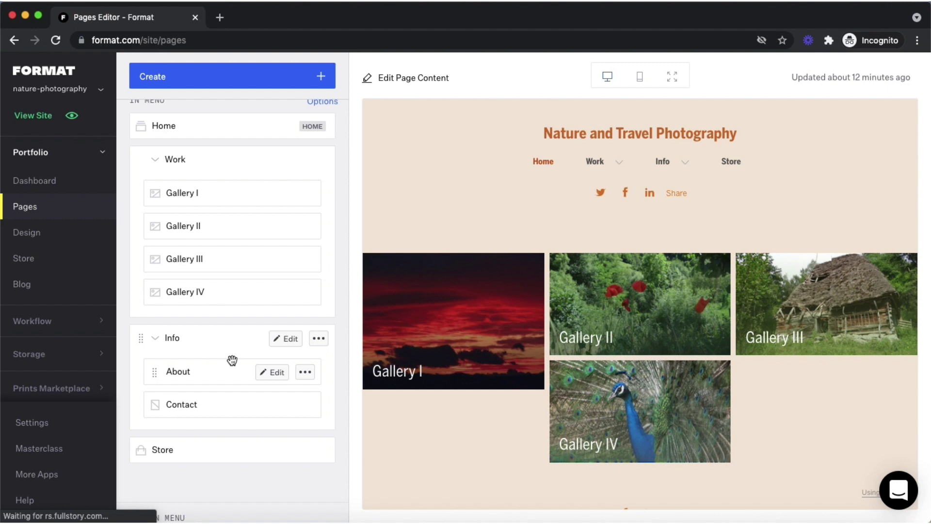
scroll(197, 139, "up", 1)
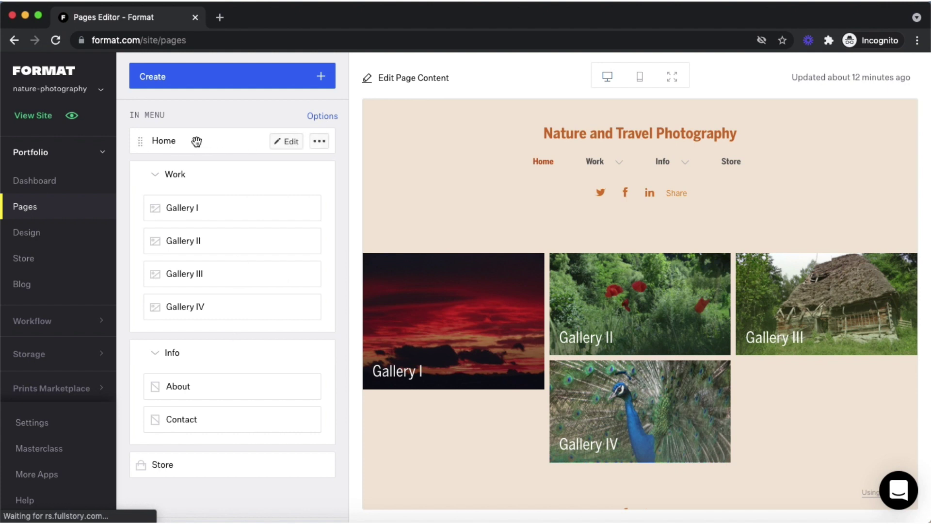
Nudge the Home row in the menu list, then bring up its More Options
mouse_move(194, 141)
mouse_move(194, 142)
left_mouse_down()
mouse_move(186, 467)
mouse_move(196, 131)
left_mouse_up()
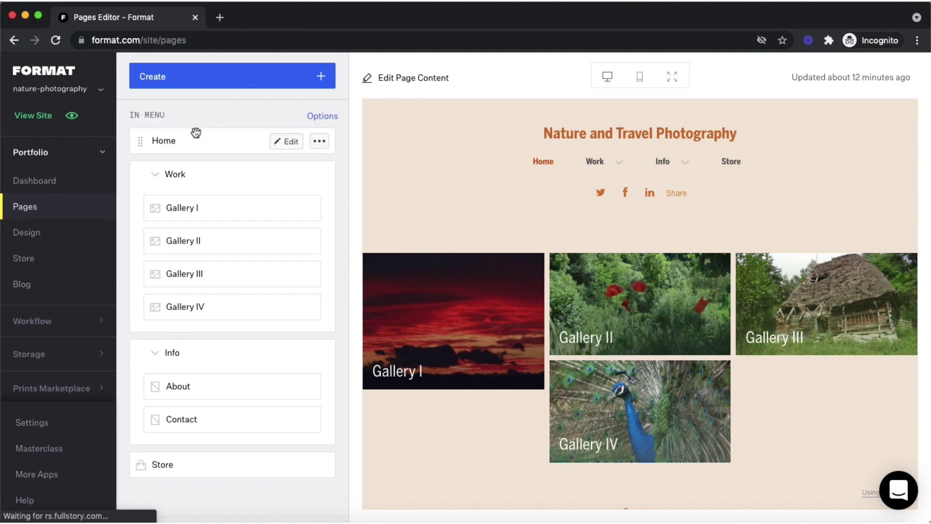
left_click(323, 143)
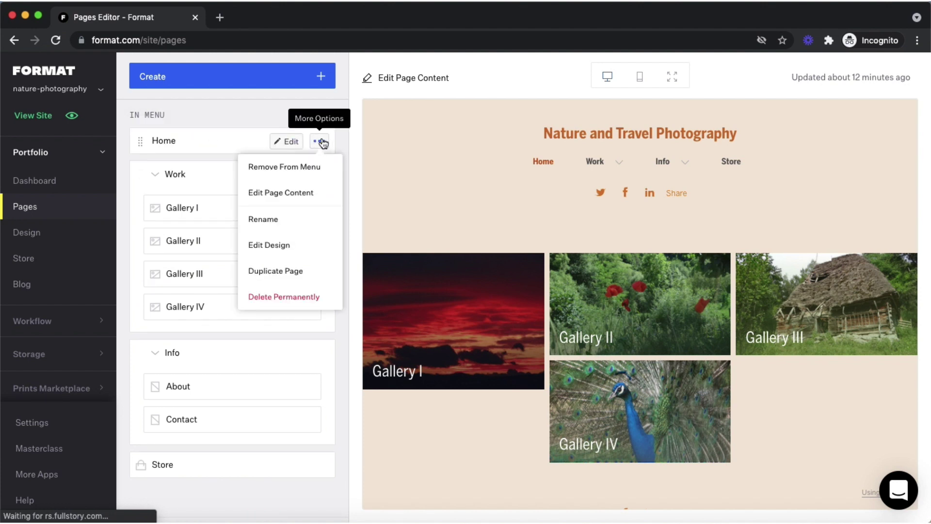
Remove Home from the menu, then drag it back in as the last item after Store
left_click(305, 169)
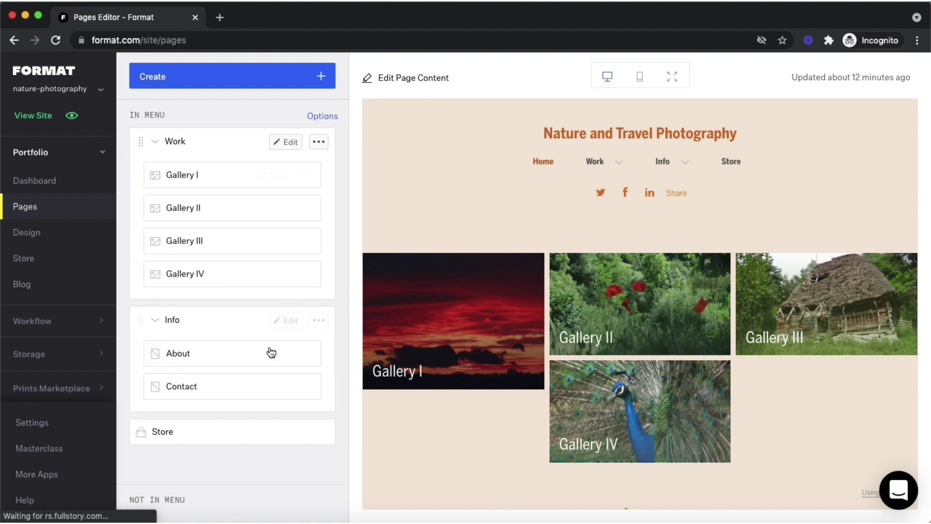
scroll(269, 349, "down", 5)
scroll(269, 351, "down", 1)
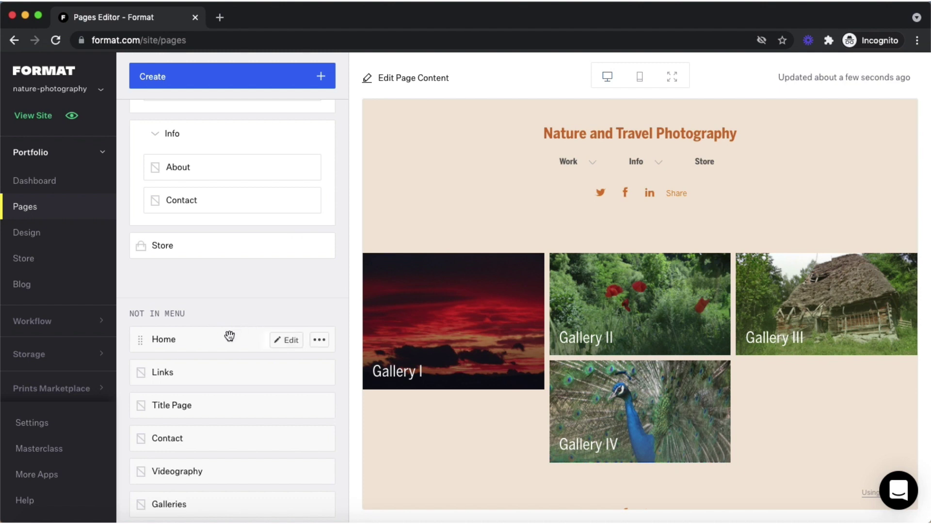
mouse_move(218, 339)
left_click_drag(197, 337, 202, 279)
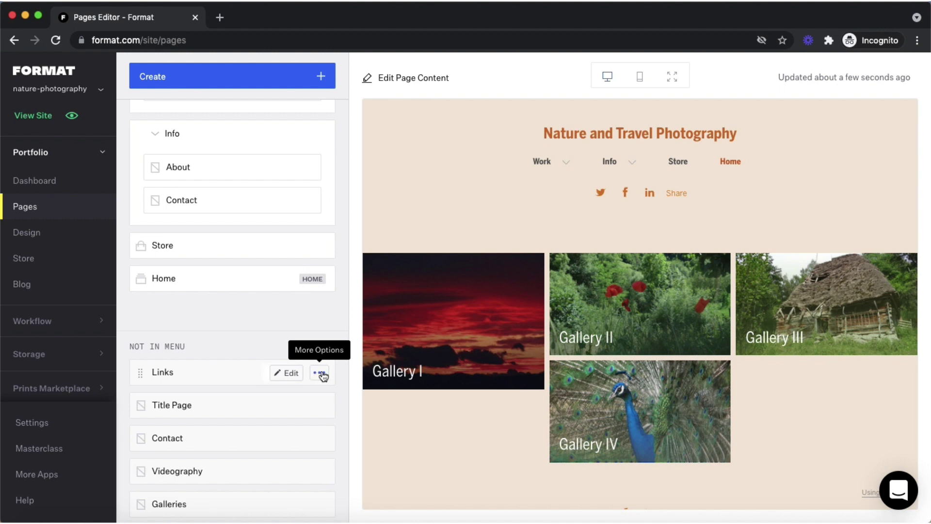
Dismiss the Links page options and bring up the options for the Gallery I row
left_click(321, 375)
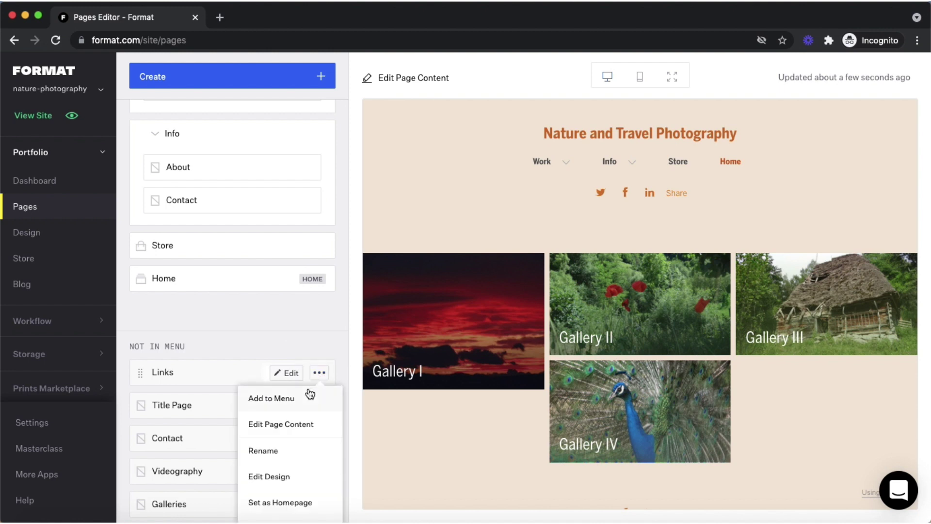
left_click(270, 405)
scroll(249, 350, "up", 3)
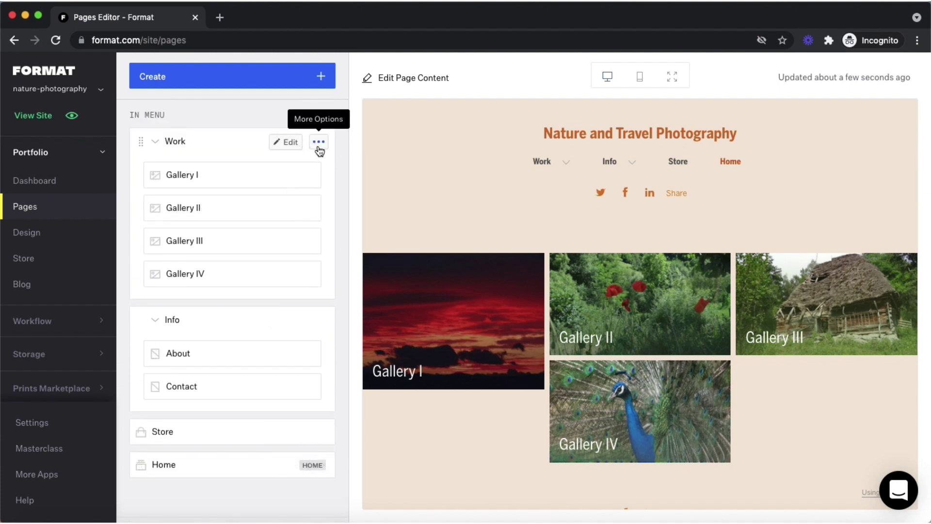
mouse_move(232, 175)
left_click(308, 176)
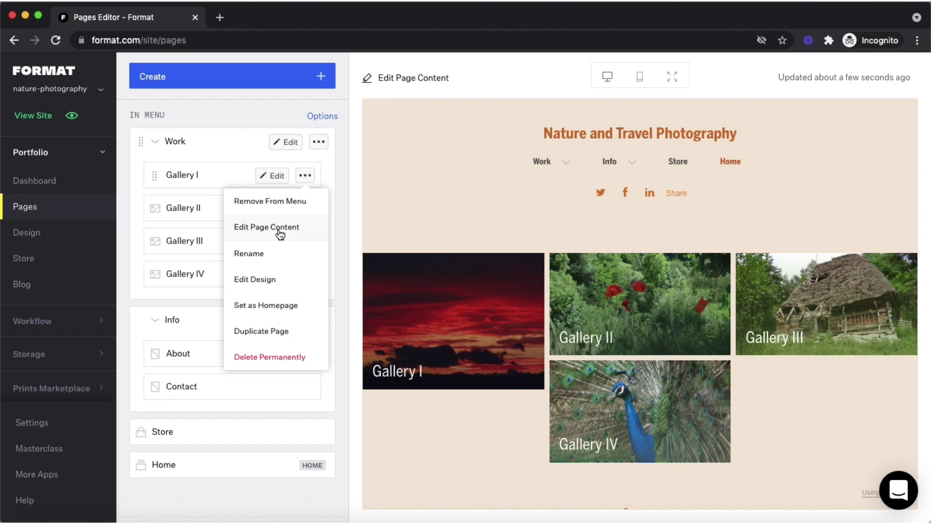
left_click(252, 256)
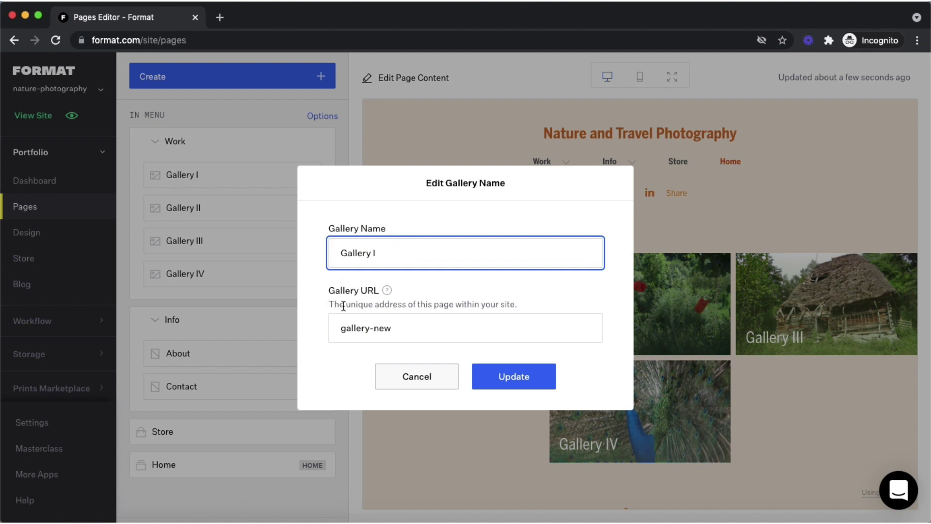
left_click(404, 378)
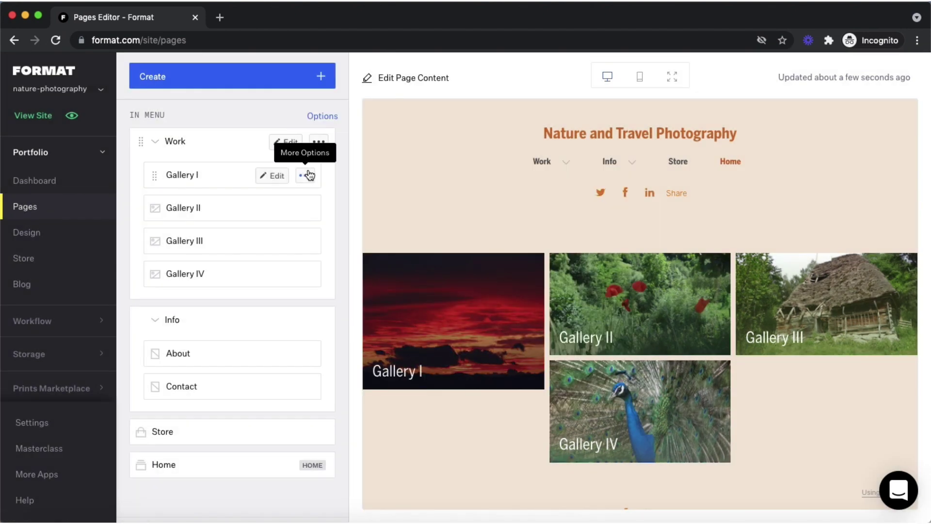
left_click(306, 175)
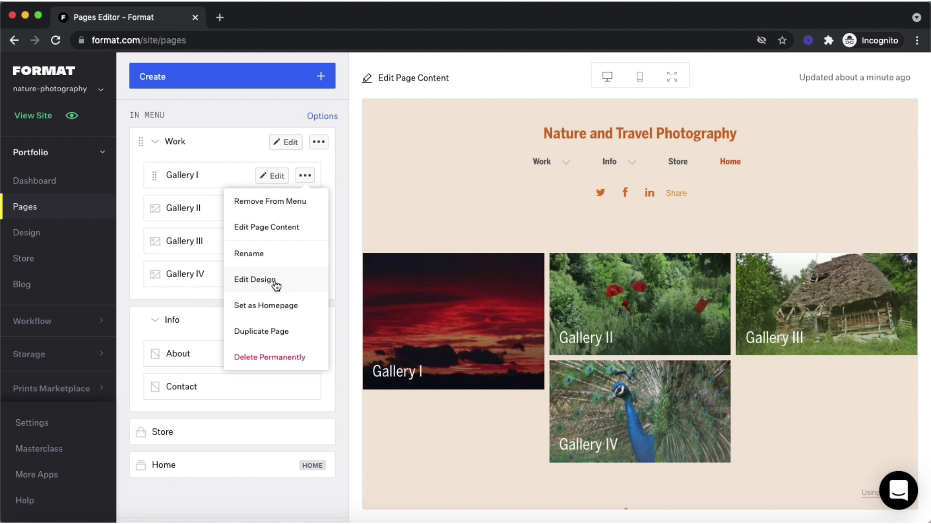
Set Gallery I as the site's homepage and return to its options menu
left_click(283, 312)
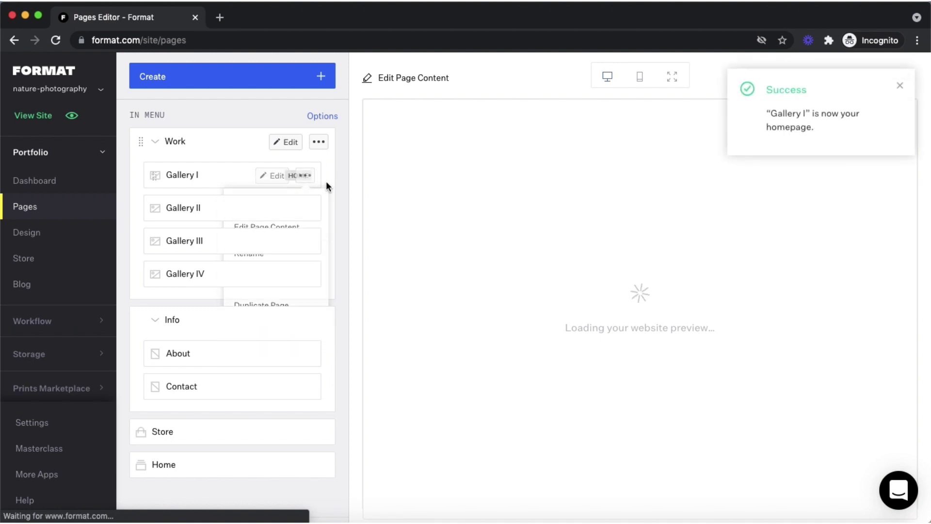
mouse_move(231, 175)
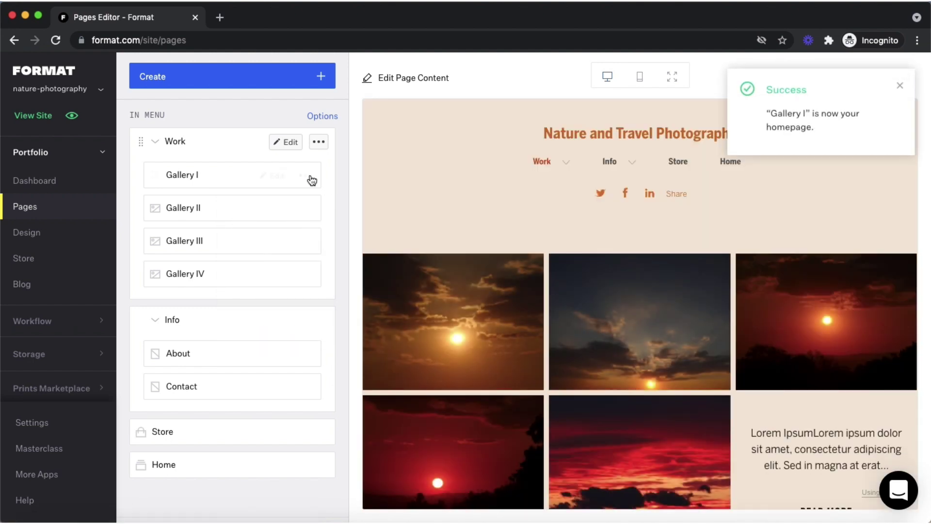
left_click(306, 177)
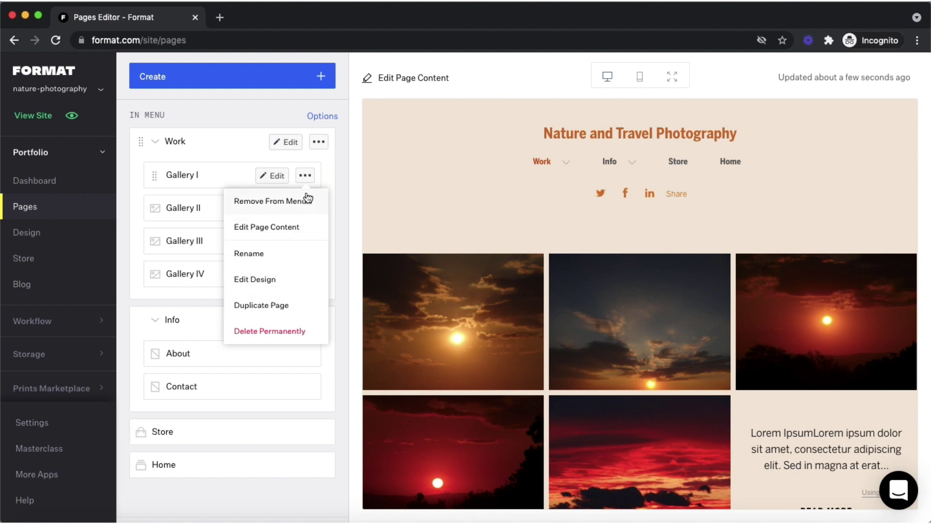
left_click(307, 177)
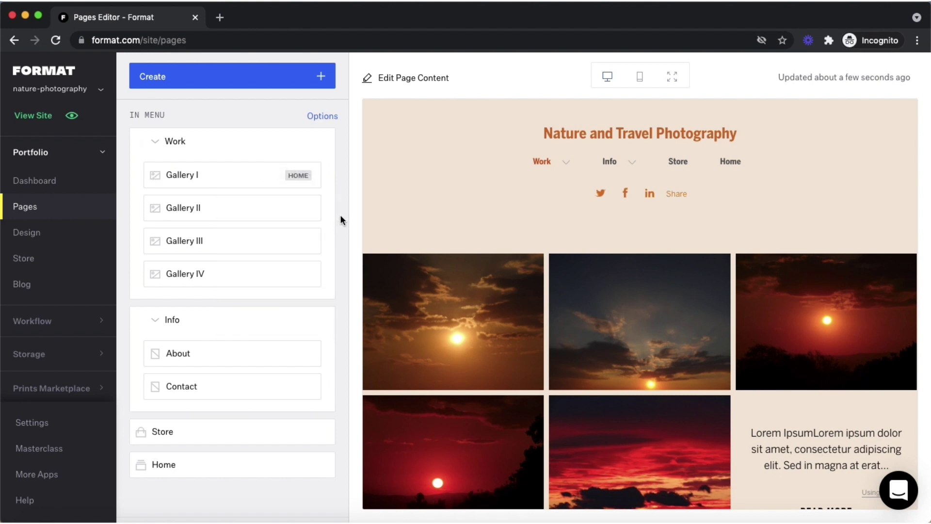